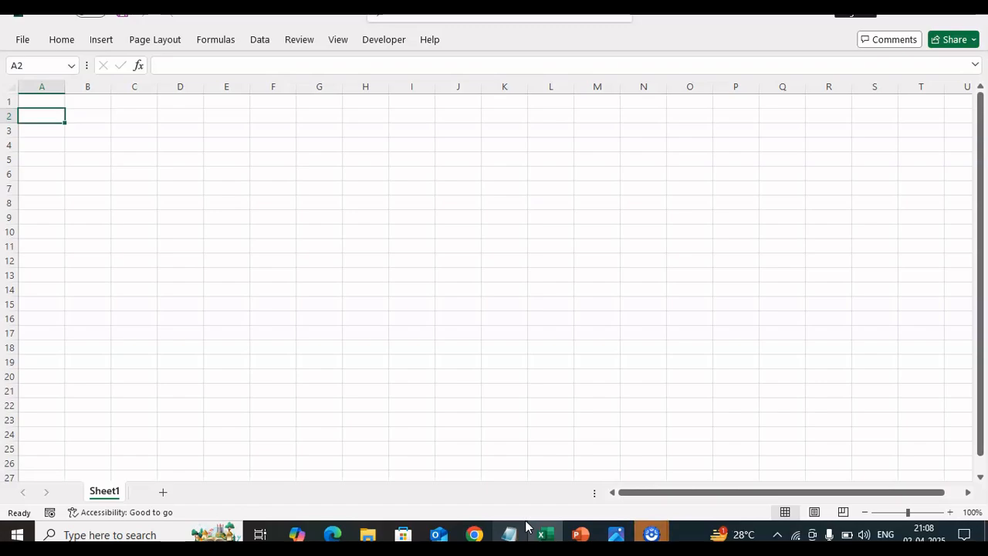
Enter 78, 980 and 765 in cells A2 to A4 and select B2.
{"action": "type", "text": "78"}
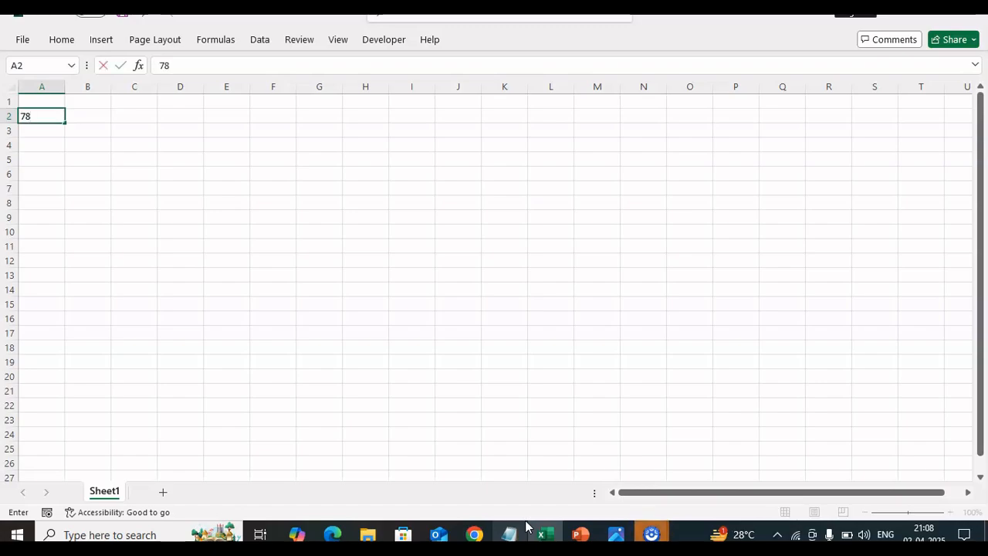
{"action": "key", "text": "Return"}
{"action": "type", "text": "980"}
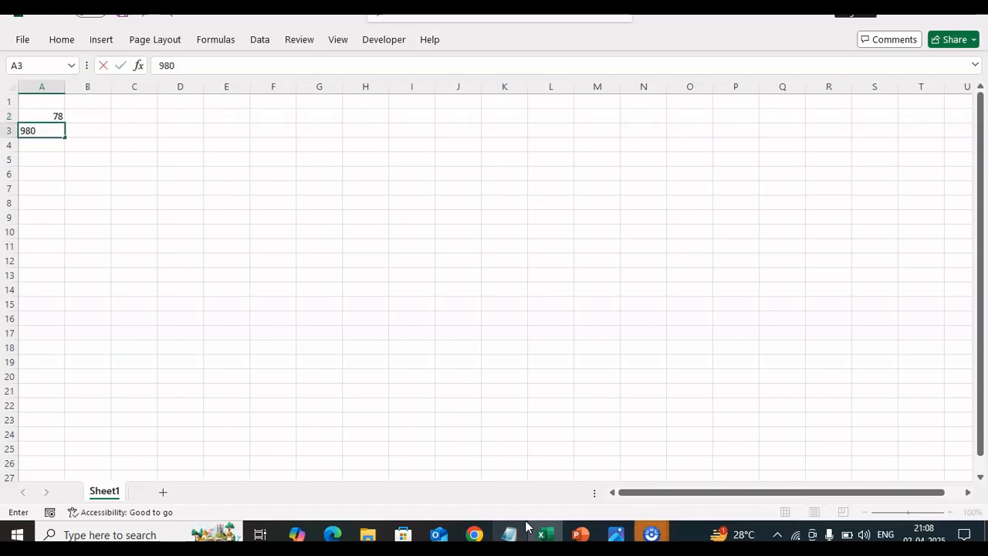
{"action": "key", "text": "Return"}
{"action": "type", "text": "765"}
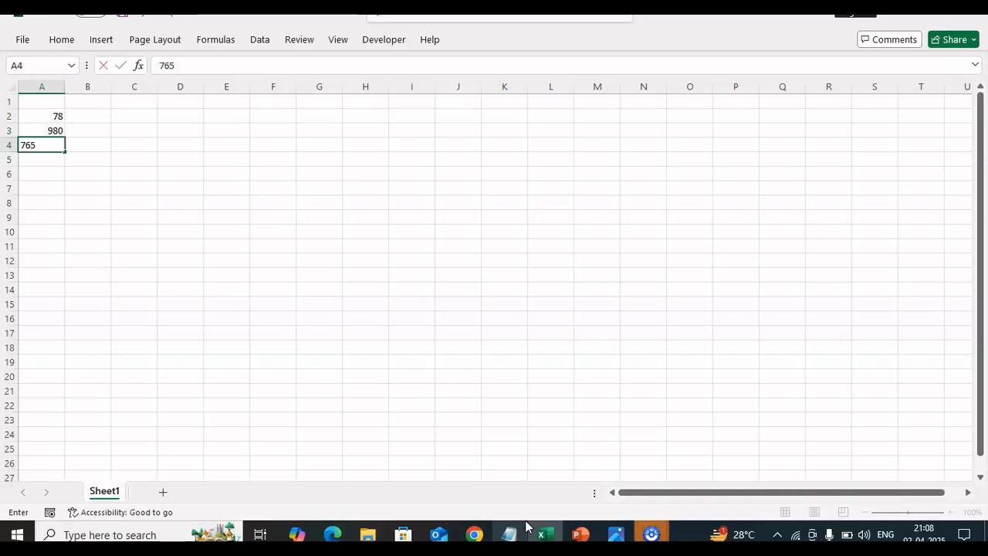
{"action": "key", "text": "Return"}
{"action": "key", "text": "Up"}
{"action": "key", "text": "Up"}
{"action": "key", "text": "Up"}
{"action": "key", "text": "Right"}
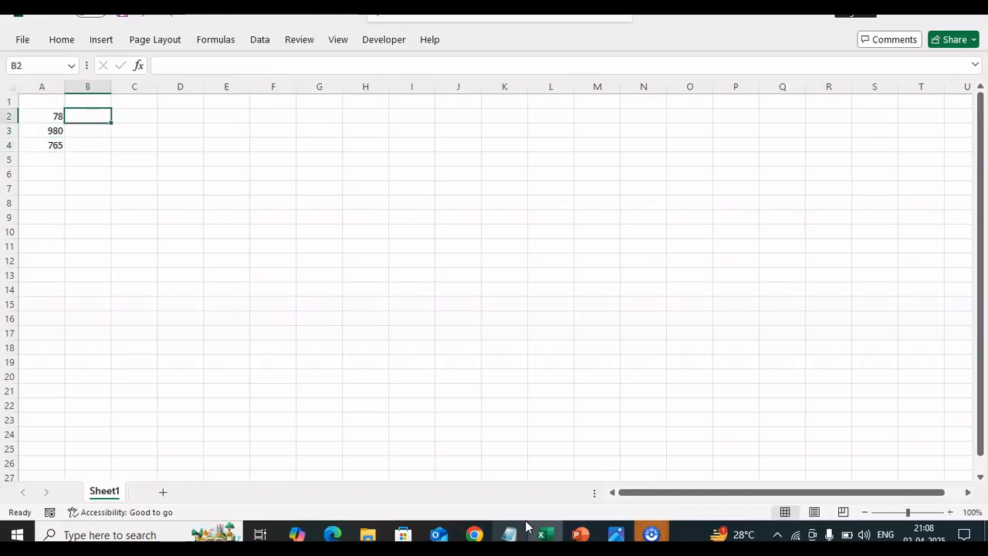
{"action": "type", "text": "="}
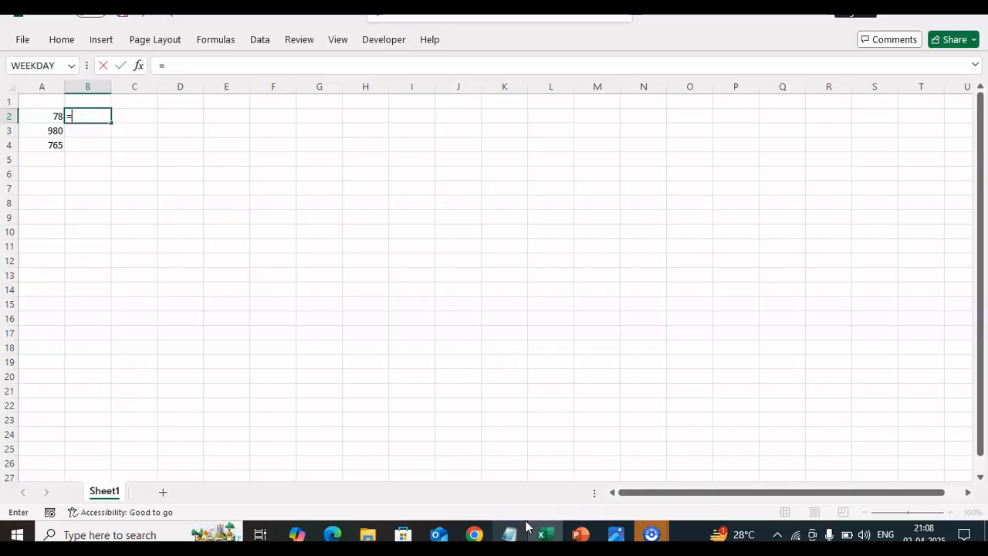
{"action": "type", "text": "A1"}
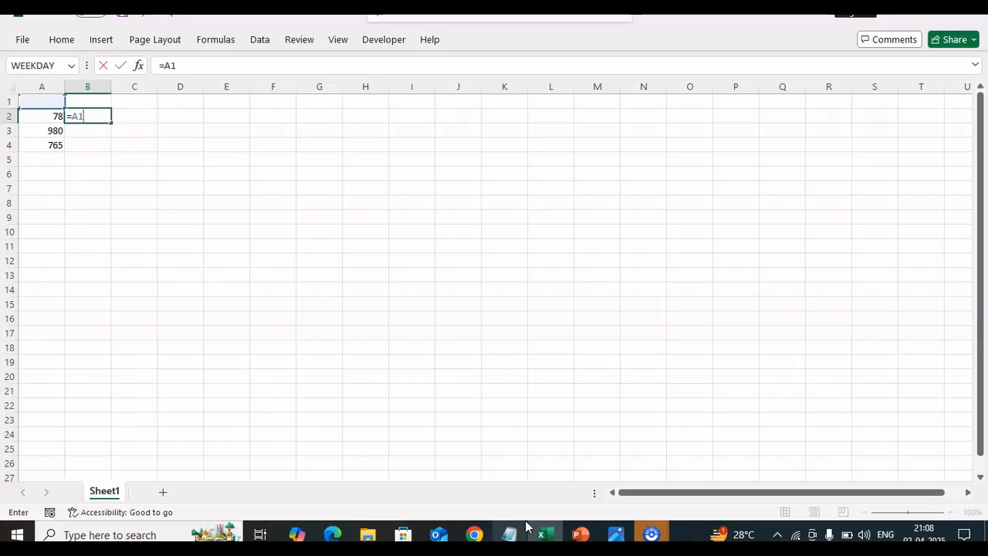
{"action": "type", "text": "+"}
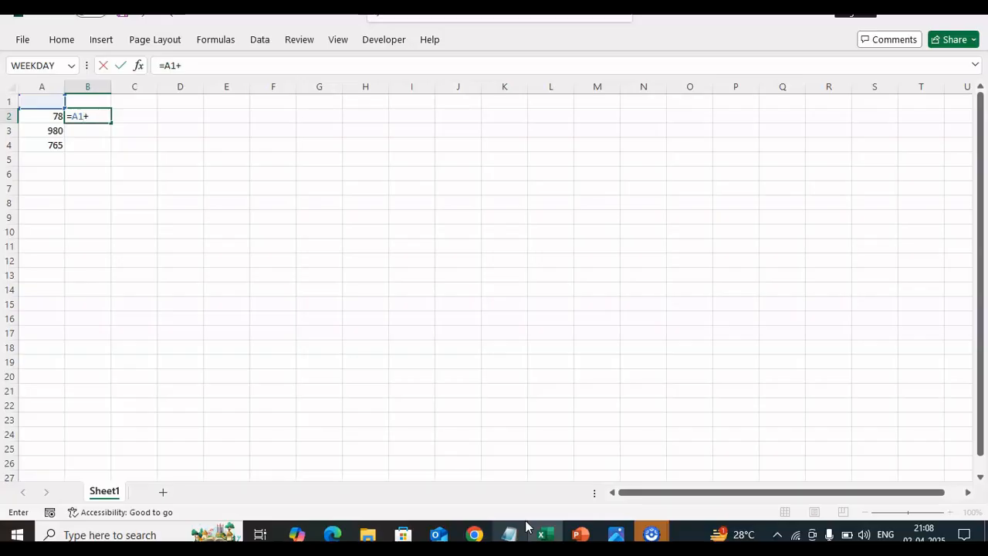
{"action": "key", "text": "BackSpace"}
{"action": "key", "text": "BackSpace"}
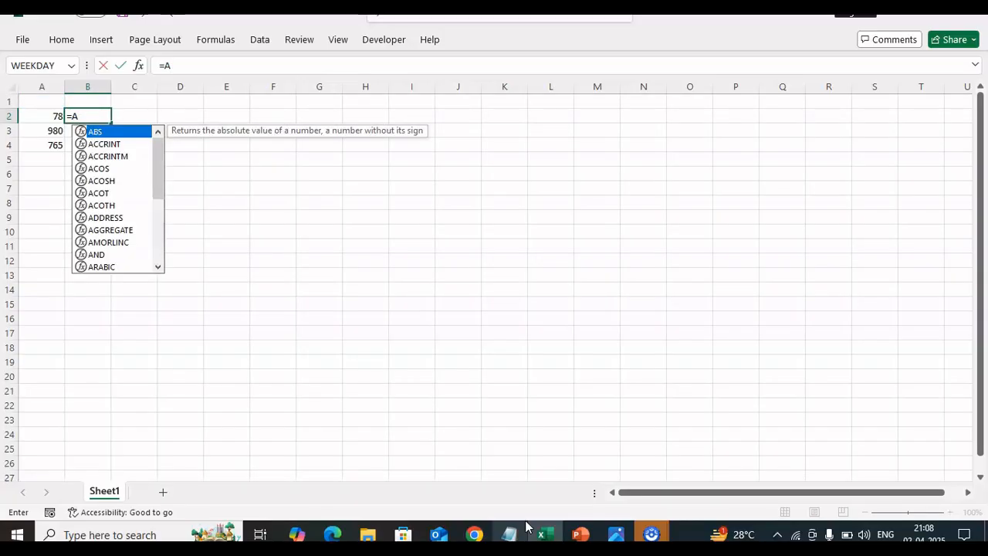
{"action": "type", "text": "2"}
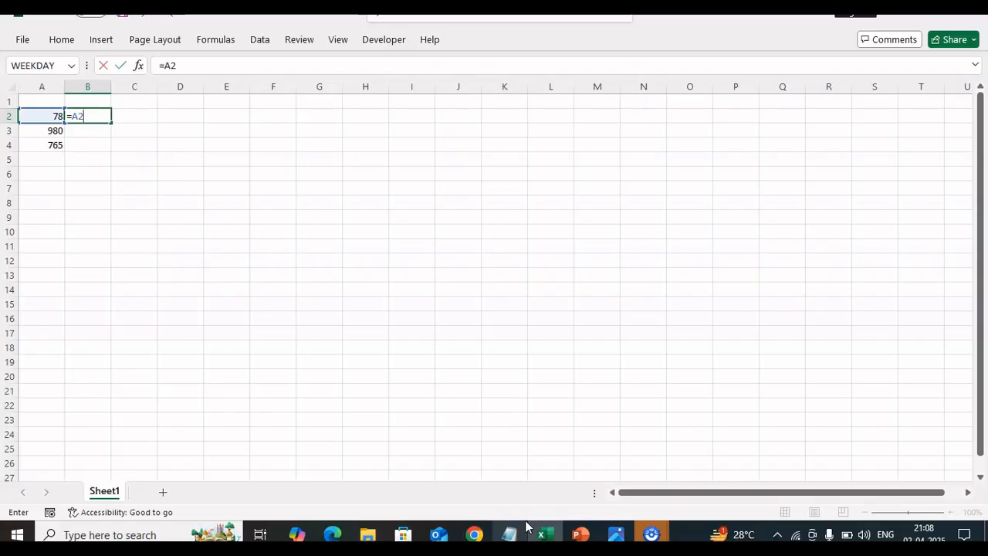
{"action": "key", "text": "BackSpace"}
{"action": "key", "text": "BackSpace"}
{"action": "key", "text": "BackSpace"}
{"action": "key", "text": "Return"}
{"action": "key", "text": "Up"}
Enter 89, 9 and 65 in cells B2 to B4.
{"action": "type", "text": "89"}
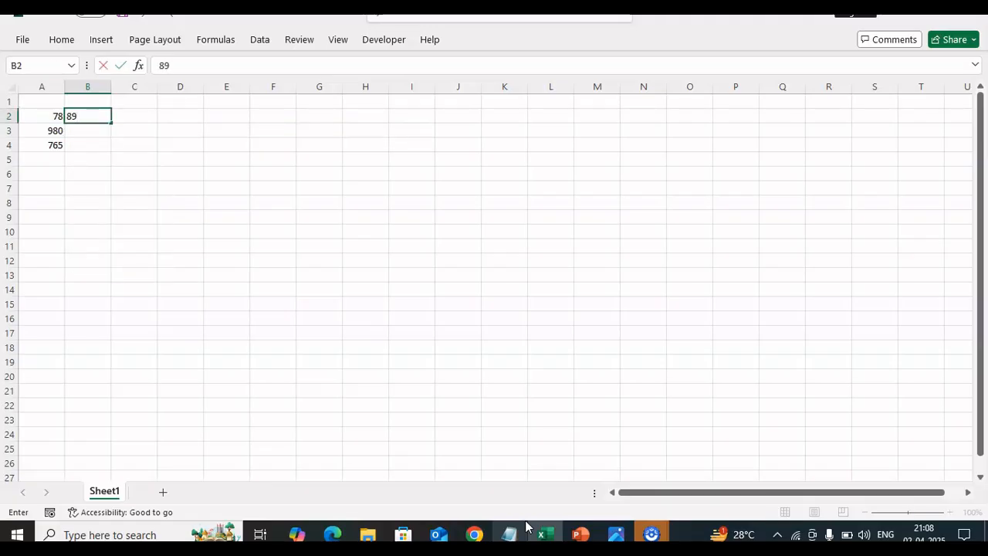
{"action": "key", "text": "Return"}
{"action": "type", "text": "9"}
{"action": "key", "text": "Return"}
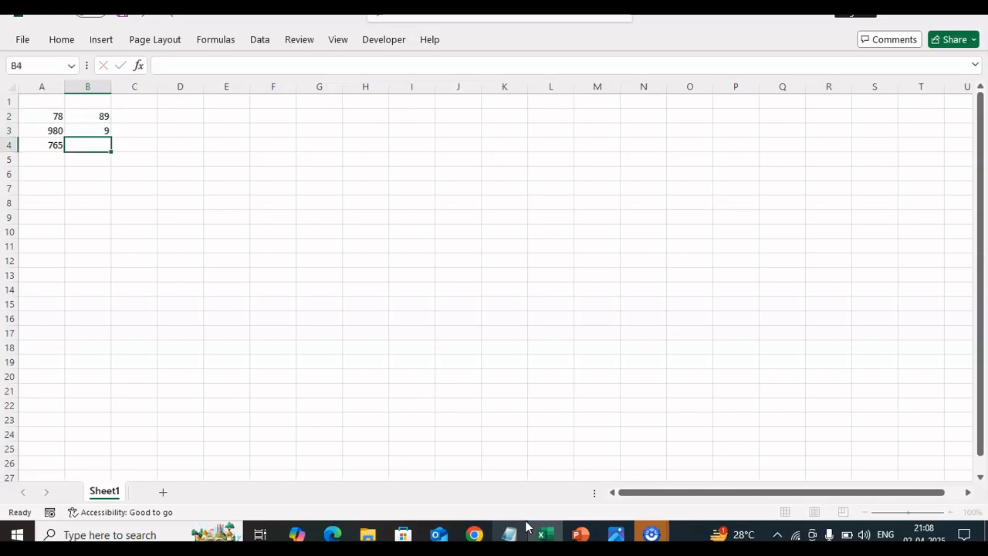
{"action": "type", "text": "65"}
{"action": "key", "text": "Return"}
Enter the formula =A2+B3 in cell C2.
{"action": "key", "text": "Up"}
{"action": "key", "text": "Up"}
{"action": "key", "text": "Up"}
{"action": "key", "text": "Right"}
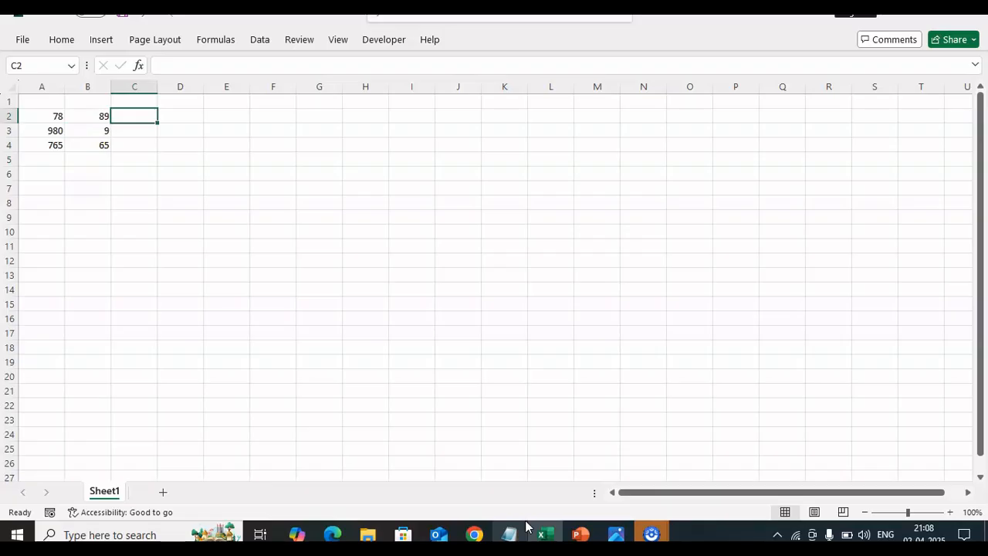
{"action": "type", "text": "="}
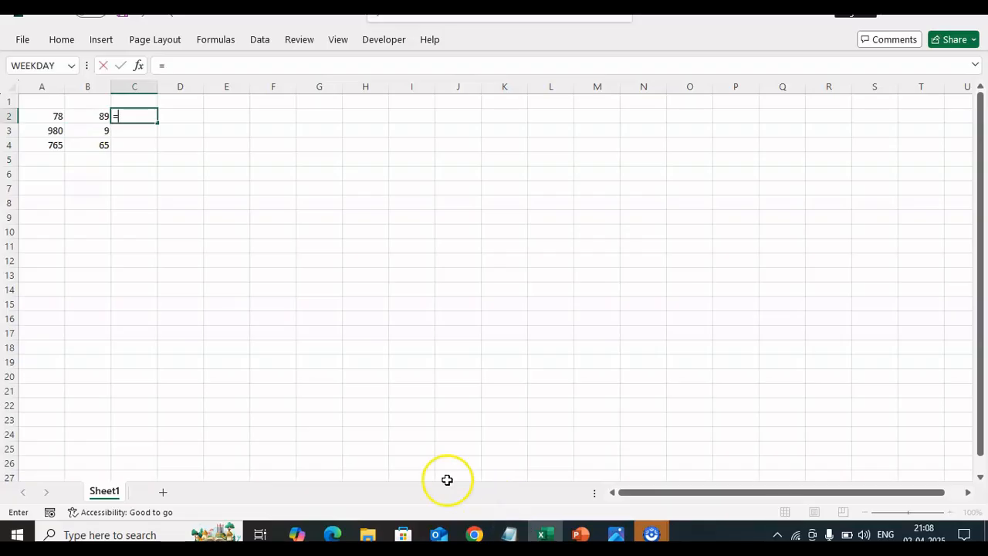
{"action": "left_click", "coordinate": [54, 116]}
{"action": "type", "text": "+"}
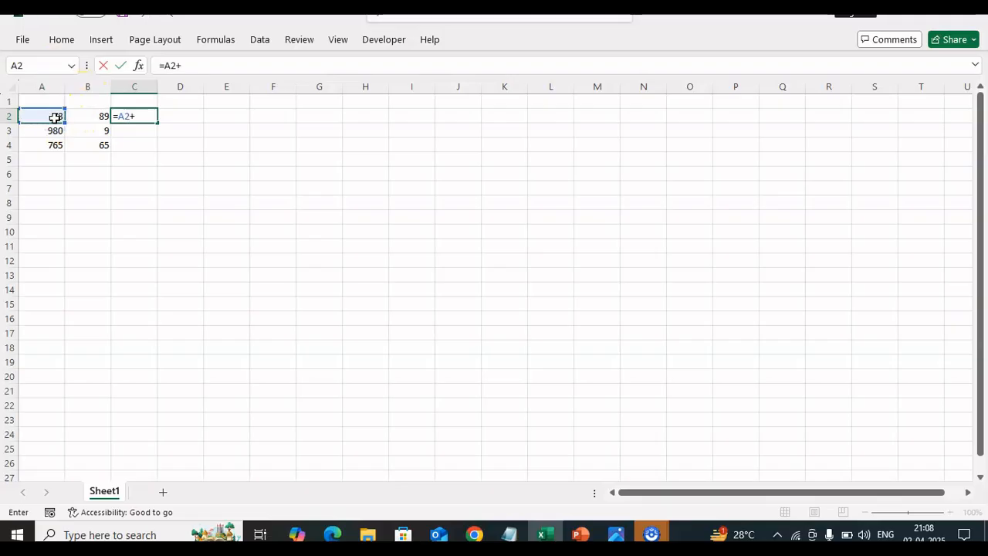
{"action": "type", "text": "B3"}
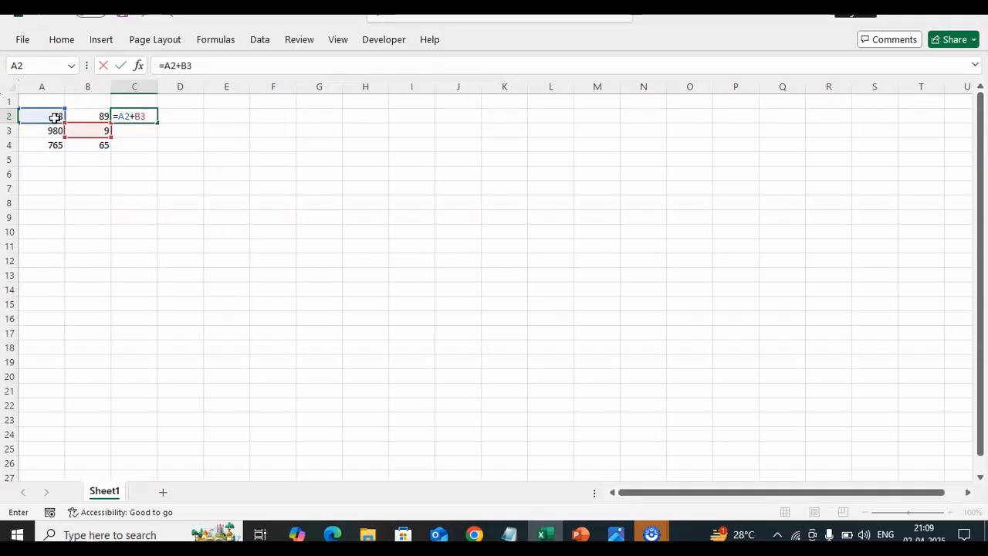
{"action": "key", "text": "Return"}
Fill the formula from C2 down to C3 and compare the cell references in both cells.
{"action": "key", "text": "Up"}
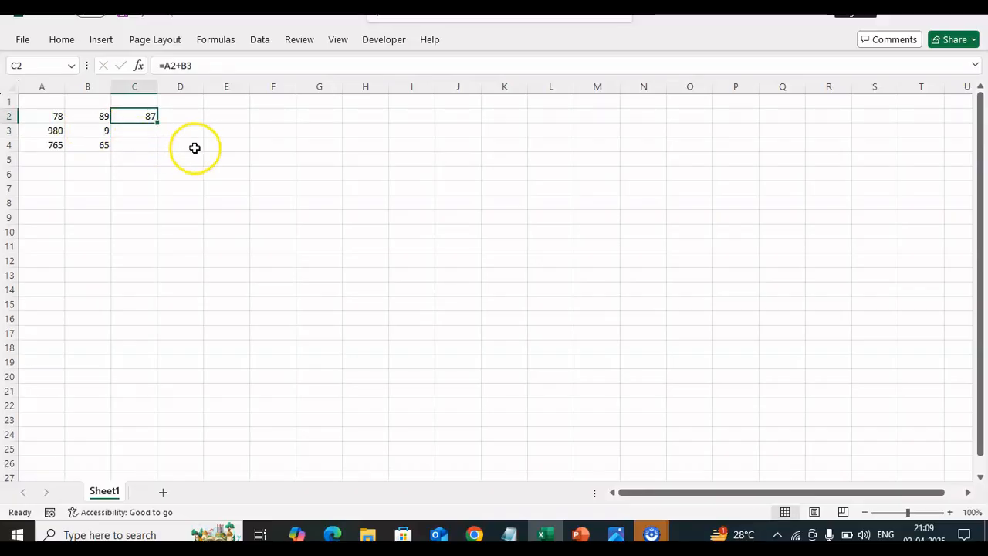
{"action": "left_click_drag", "start_coordinate": [159, 122], "coordinate": [154, 136]}
{"action": "left_click", "coordinate": [146, 131]}
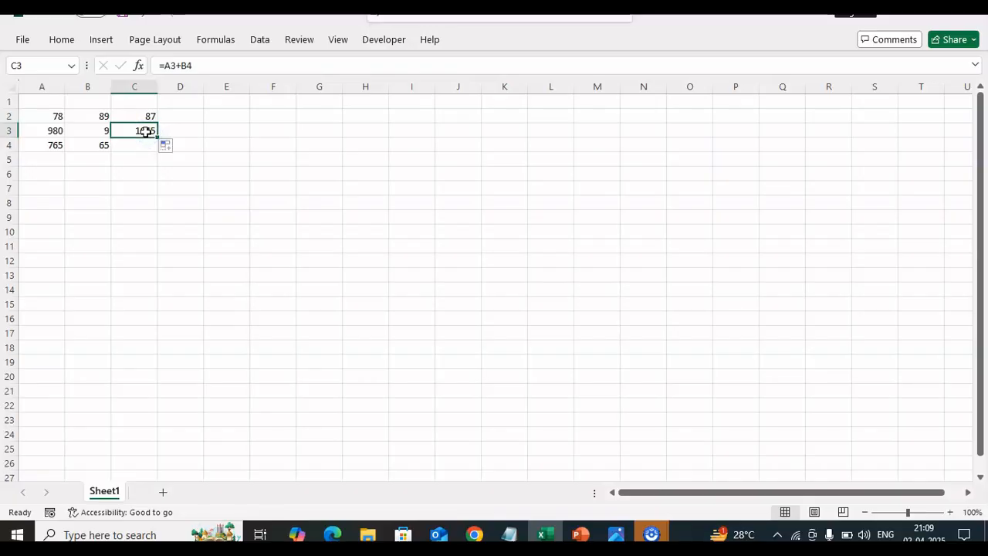
{"action": "key", "text": "Left"}
{"action": "key", "text": "Left"}
{"action": "key", "text": "Right"}
{"action": "key", "text": "Right"}
{"action": "key", "text": "Up"}
{"action": "key", "text": "Down"}
{"action": "key", "text": "Up"}
{"action": "key", "text": "Down"}
{"action": "key", "text": "Up"}
{"action": "key", "text": "Down"}
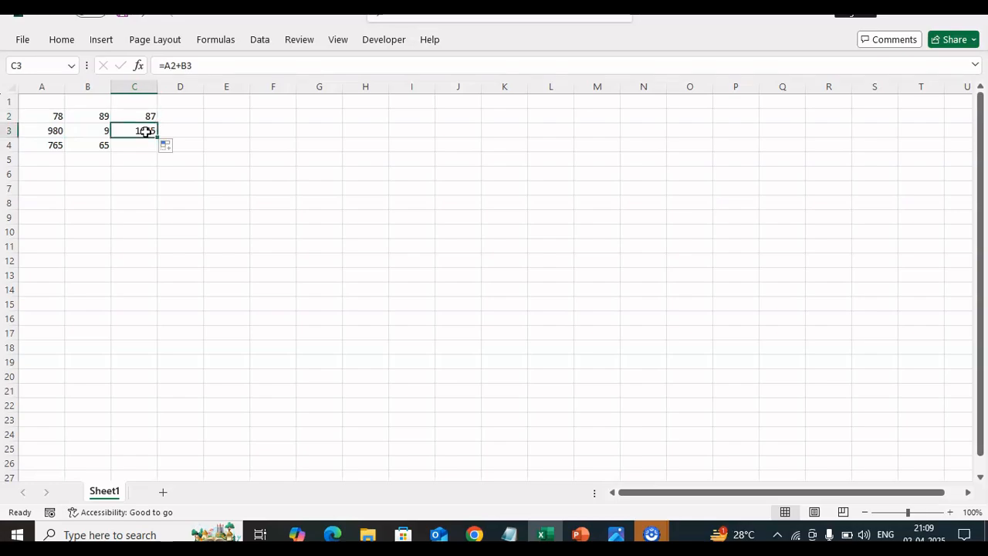
Fill the formula from C3 down to C4 and inspect the references in the copied formula.
{"action": "left_click_drag", "start_coordinate": [158, 135], "coordinate": [154, 147]}
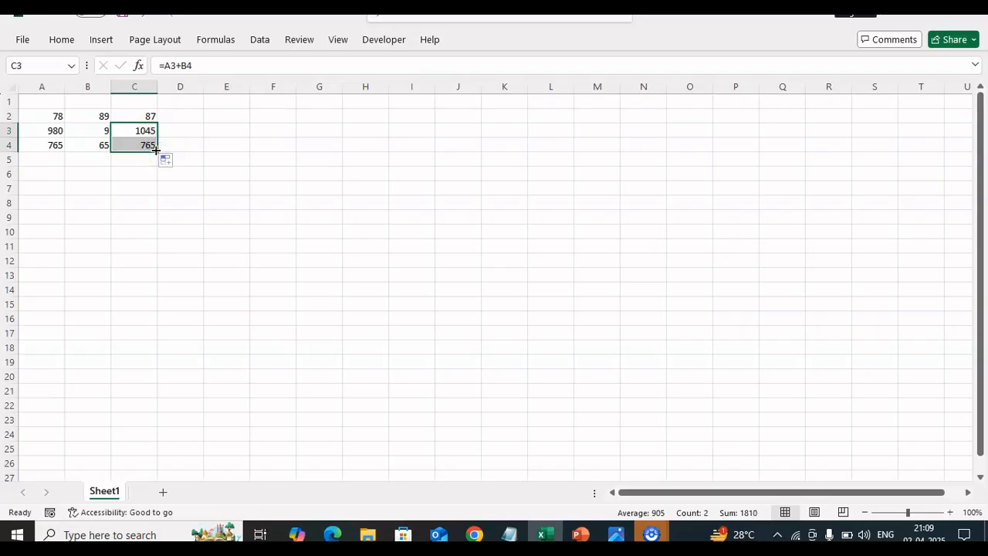
{"action": "left_click", "coordinate": [146, 152]}
{"action": "left_click", "coordinate": [147, 149]}
{"action": "key", "text": "shift+Up"}
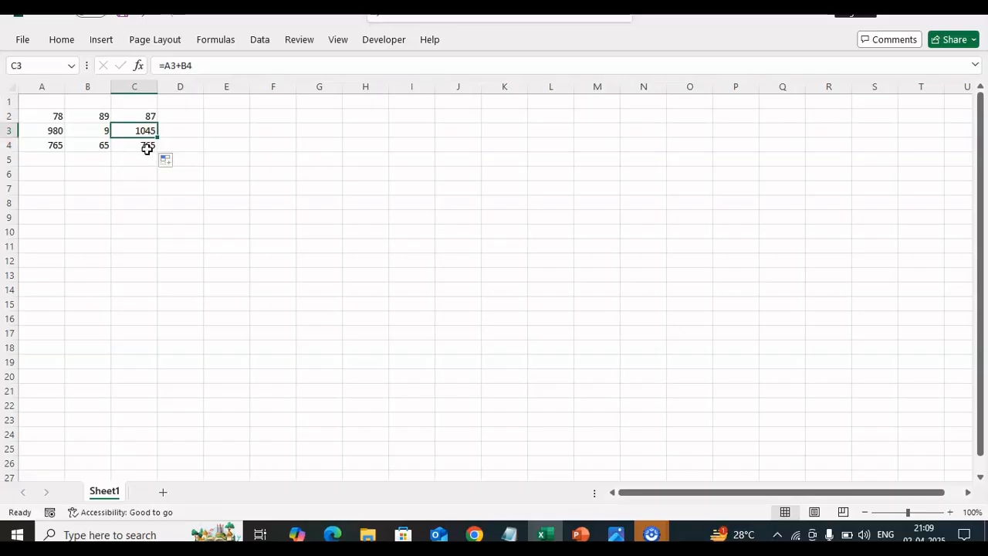
{"action": "left_click", "coordinate": [148, 151]}
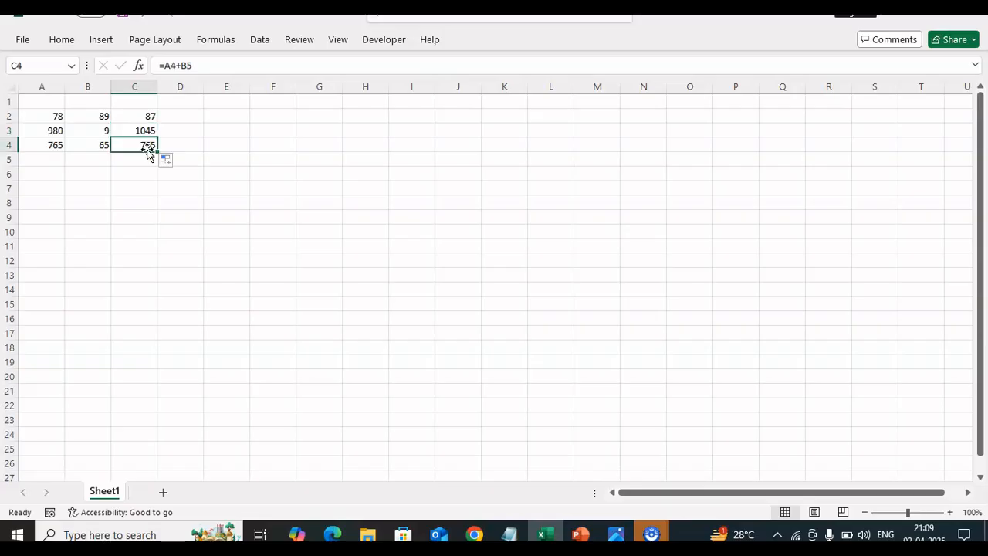
Examine how the row references shift between the formulas in C2, C3 and C4.
{"action": "key", "text": "Up"}
{"action": "key", "text": "Down"}
{"action": "key", "text": "Up"}
{"action": "key", "text": "Up"}
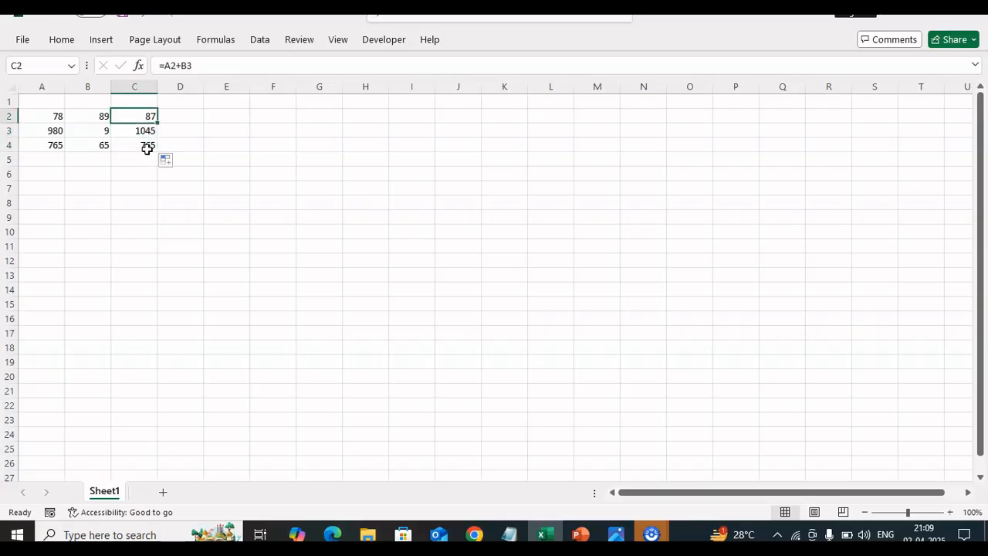
{"action": "key", "text": "Down"}
{"action": "key", "text": "Up"}
{"action": "key", "text": "Down"}
{"action": "key", "text": "Up"}
{"action": "key", "text": "Down"}
{"action": "key", "text": "Down"}
{"action": "key", "text": "Up"}
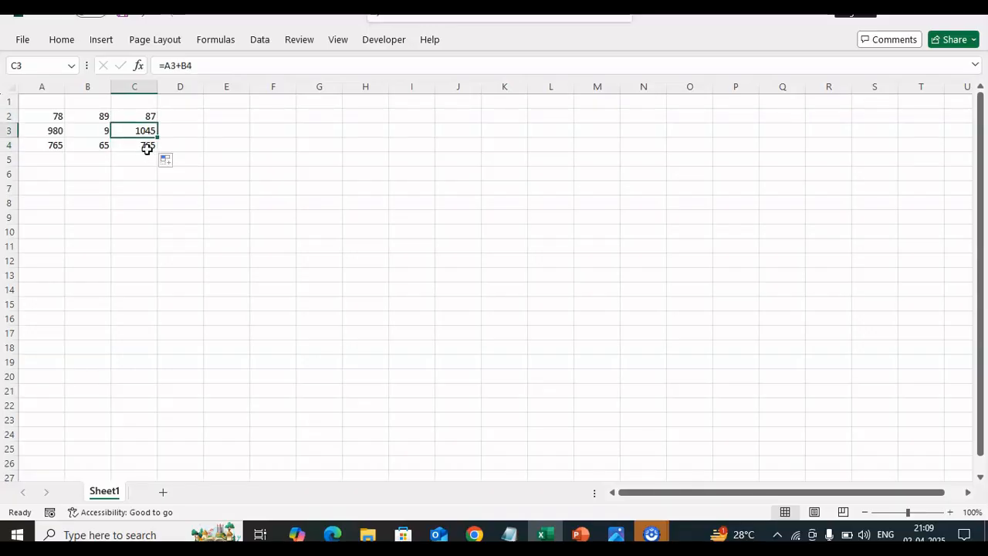
Clear the copied formulas from cells C3 and C4.
{"action": "key", "text": "Delete"}
{"action": "key", "text": "Down"}
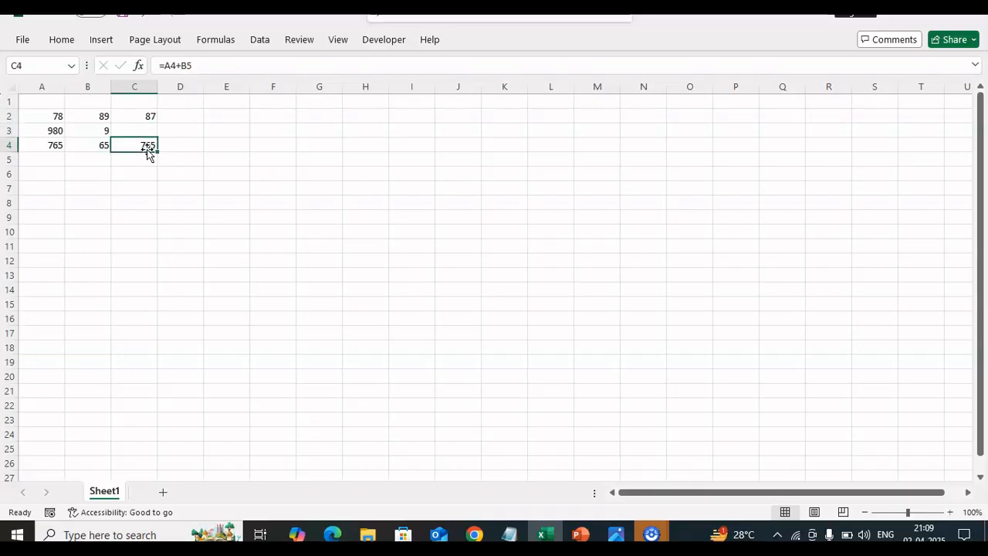
{"action": "key", "text": "Delete"}
Change the formula in C2 to =A2+B2 so that it adds the values in its own row.
{"action": "key", "text": "Up"}
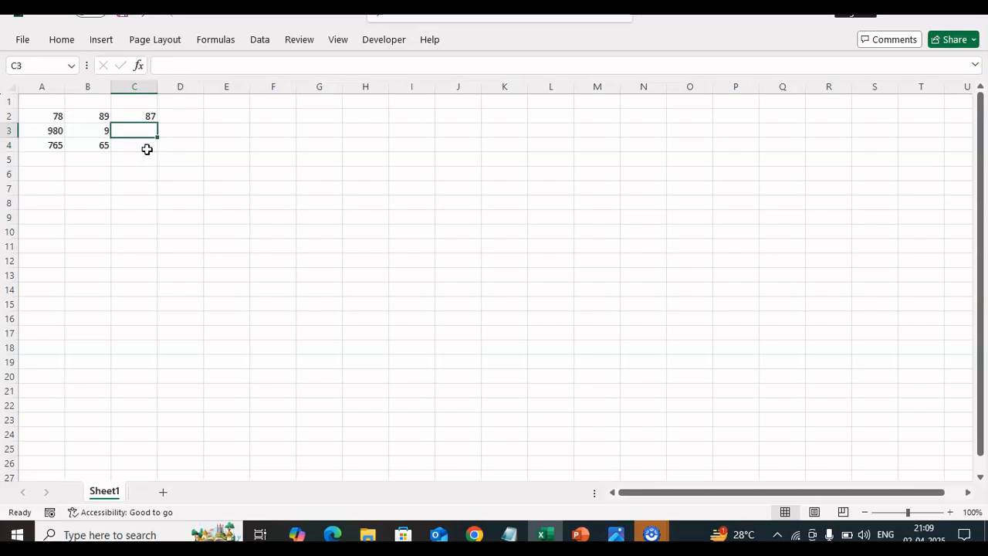
{"action": "key", "text": "Up"}
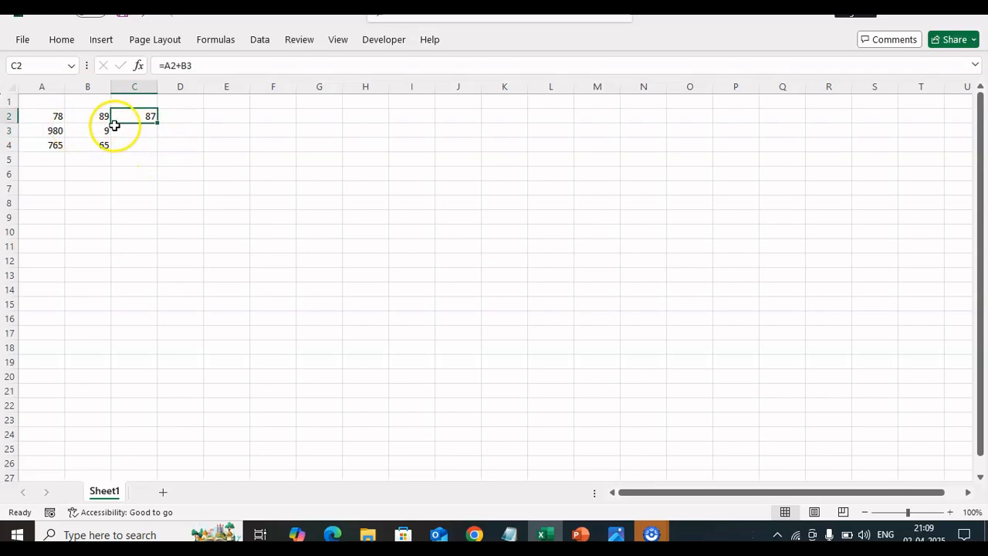
{"action": "left_click", "coordinate": [141, 135]}
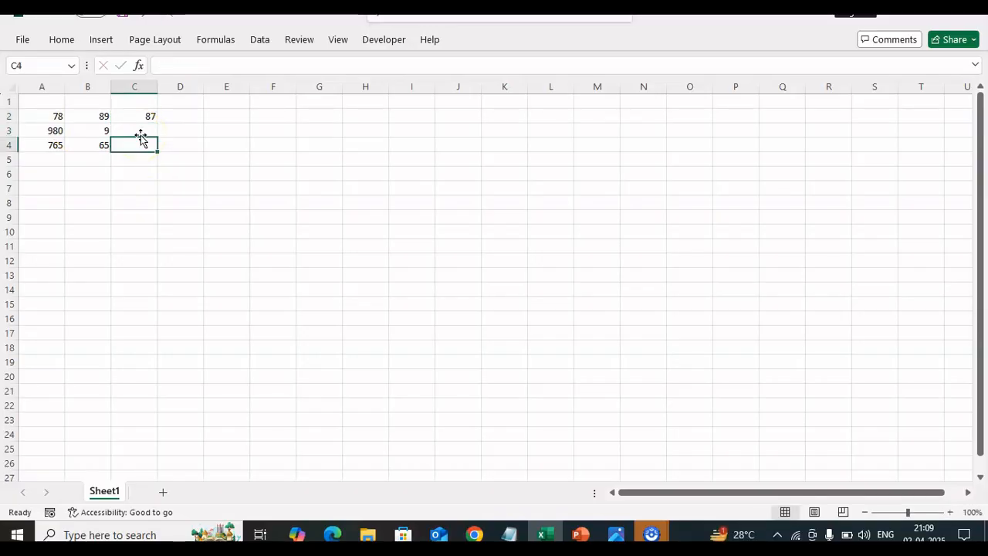
{"action": "key", "text": "Up"}
{"action": "key", "text": "F2"}
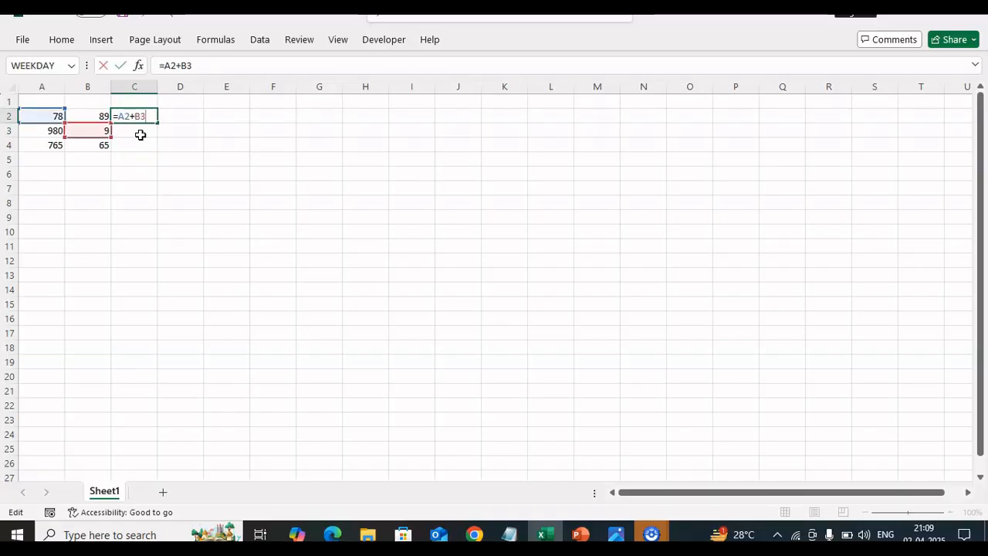
{"action": "key", "text": "BackSpace"}
{"action": "type", "text": "2"}
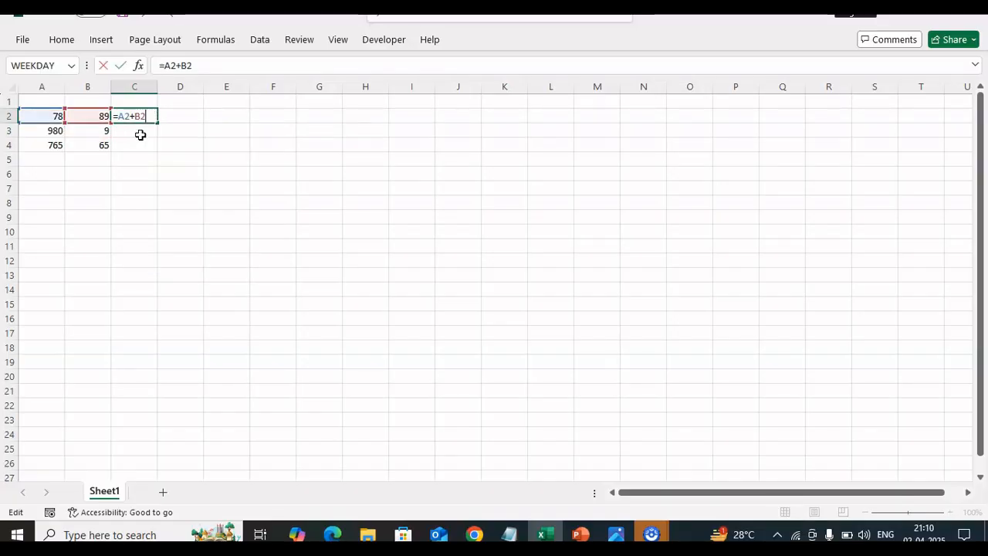
{"action": "key", "text": "Return"}
Fill the C2 formula down through C5 and select the copy in C3.
{"action": "key", "text": "Up"}
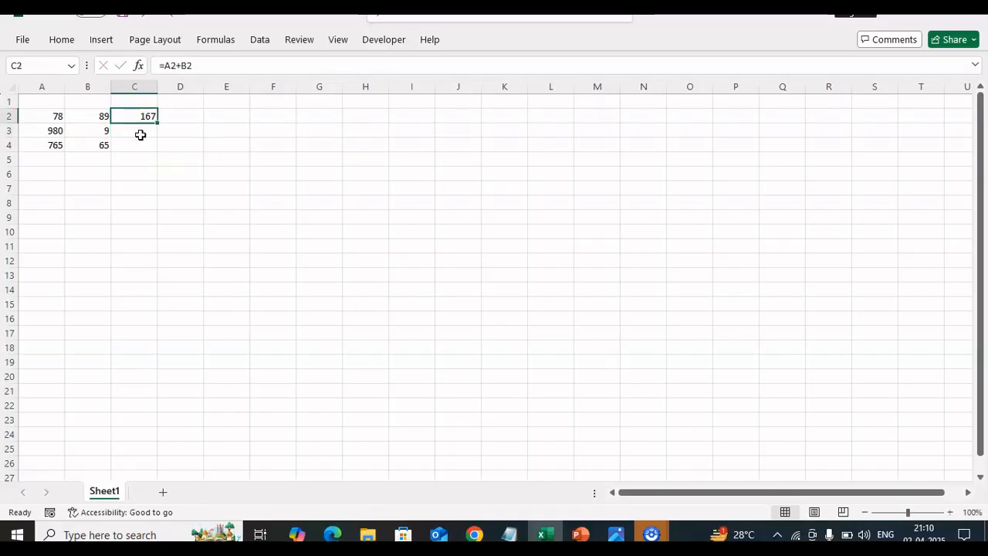
{"action": "left_click_drag", "start_coordinate": [158, 122], "coordinate": [155, 160]}
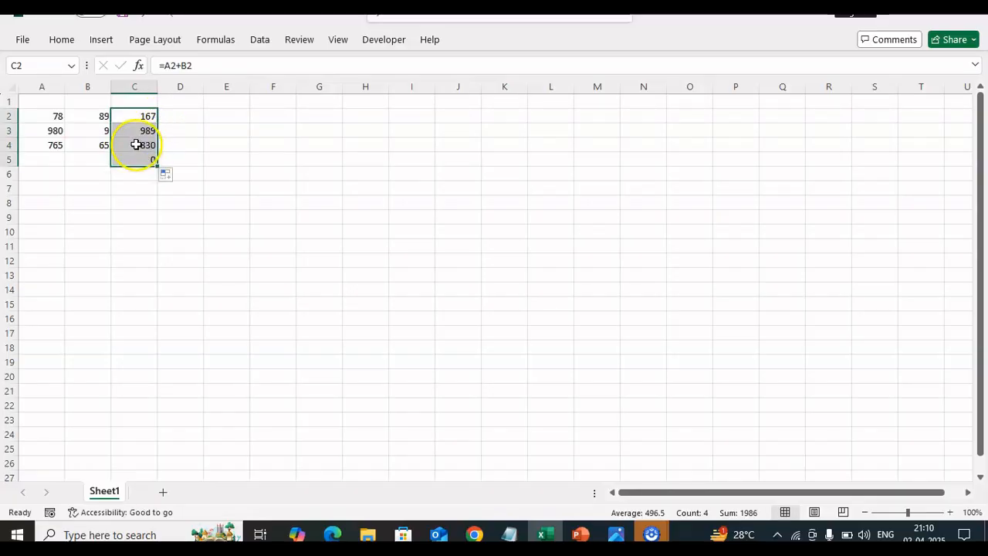
{"action": "left_click", "coordinate": [132, 131]}
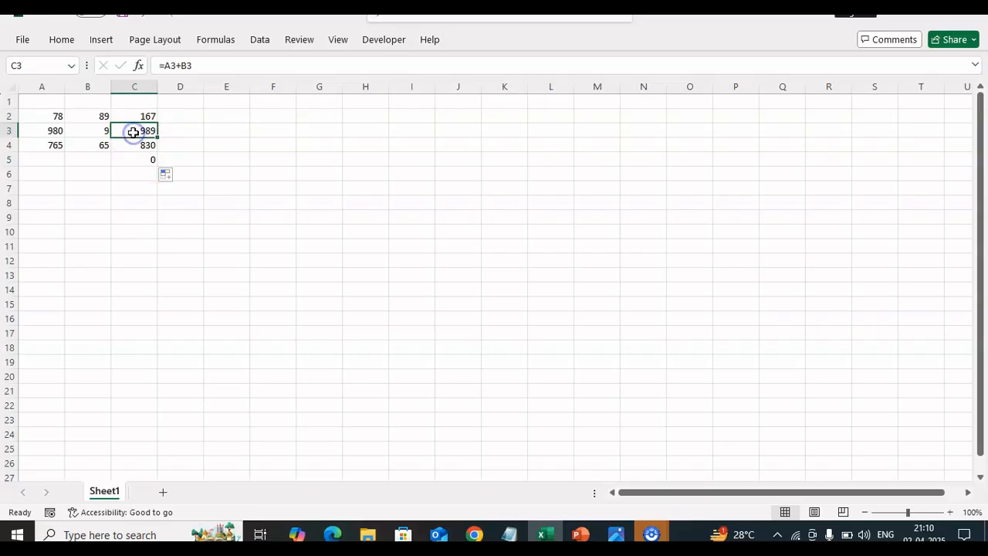
Compare the copied formulas in C3 and C4 with the values they reference in columns A and B.
{"action": "key", "text": "Left"}
{"action": "key", "text": "Left"}
{"action": "key", "text": "Right"}
{"action": "key", "text": "Right"}
{"action": "key", "text": "Down"}
{"action": "key", "text": "Up"}
{"action": "key", "text": "Down"}
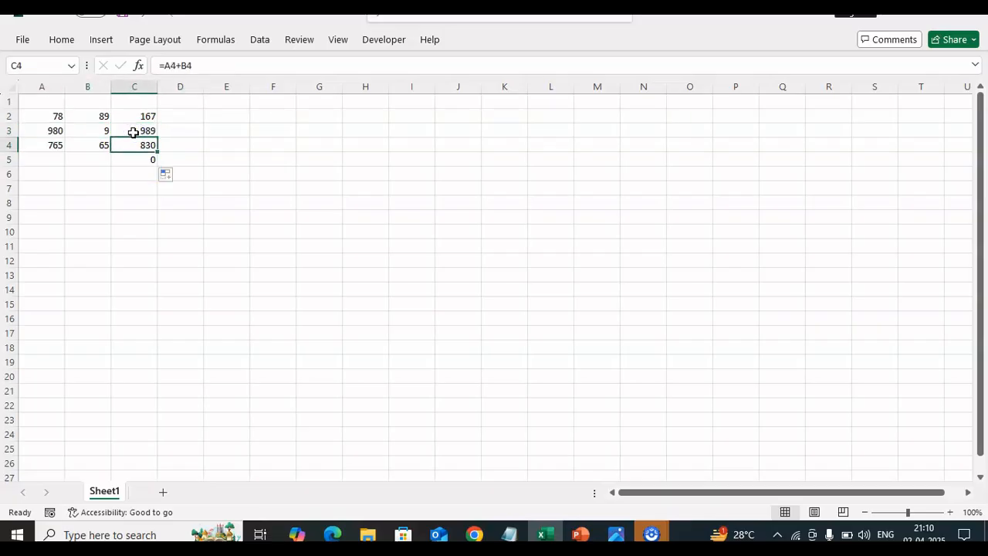
{"action": "key", "text": "Up"}
{"action": "key", "text": "Down"}
{"action": "key", "text": "Up"}
{"action": "key", "text": "Up"}
{"action": "key", "text": "Right"}
{"action": "key", "text": "Left"}
{"action": "key", "text": "Left"}
{"action": "key", "text": "Left"}
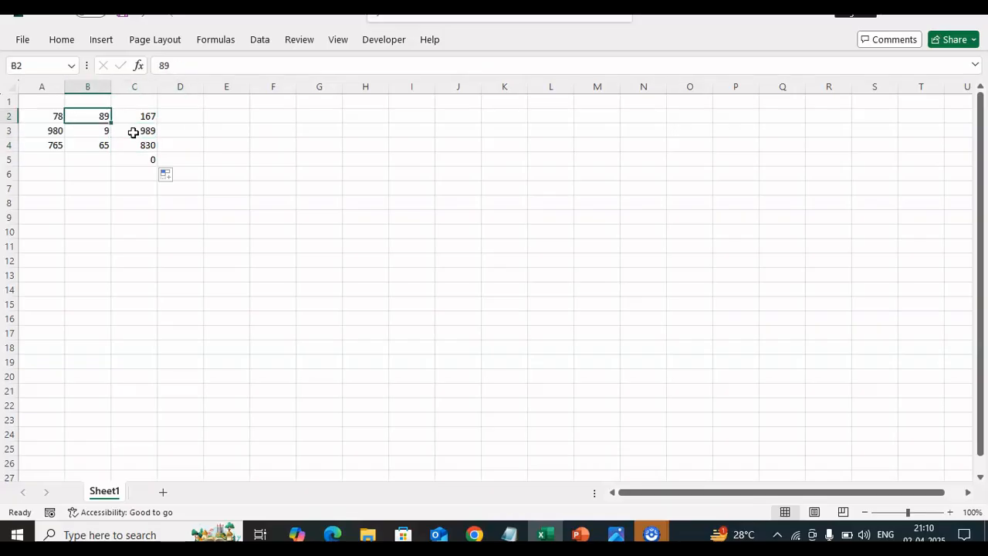
Enter 1000 in cell J2 as the constant value.
{"action": "key", "text": "Right"}
{"action": "key", "text": "Right"}
{"action": "key", "text": "Right"}
{"action": "key", "text": "Right"}
{"action": "key", "text": "Right"}
{"action": "key", "text": "Right"}
{"action": "key", "text": "Right"}
{"action": "key", "text": "Right"}
{"action": "key", "text": "Right"}
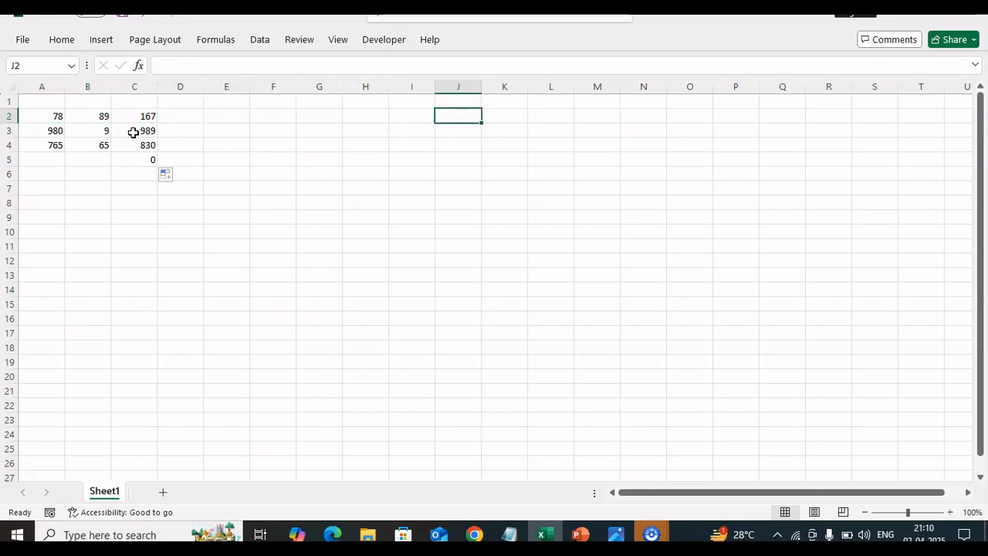
{"action": "type", "text": "1000"}
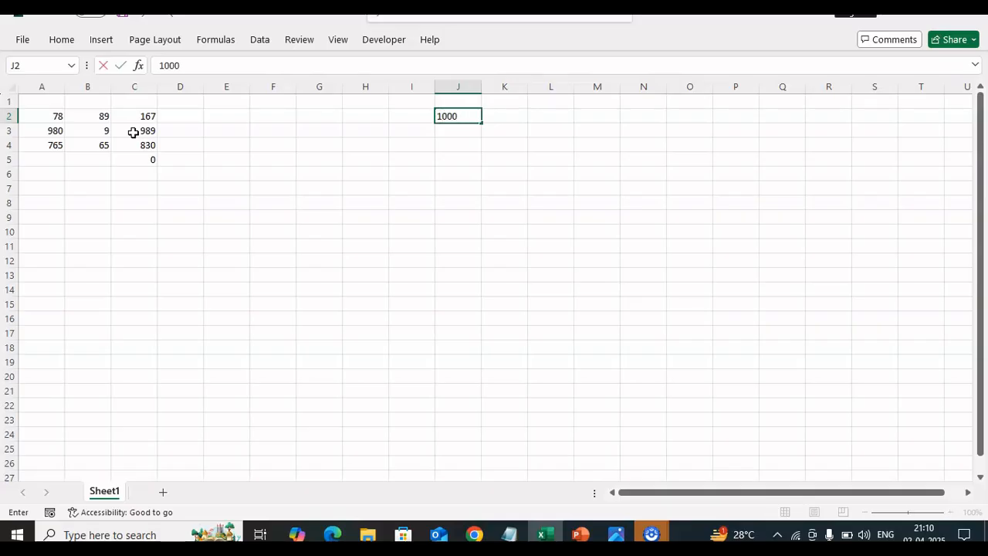
{"action": "key", "text": "Return"}
{"action": "key", "text": "Up"}
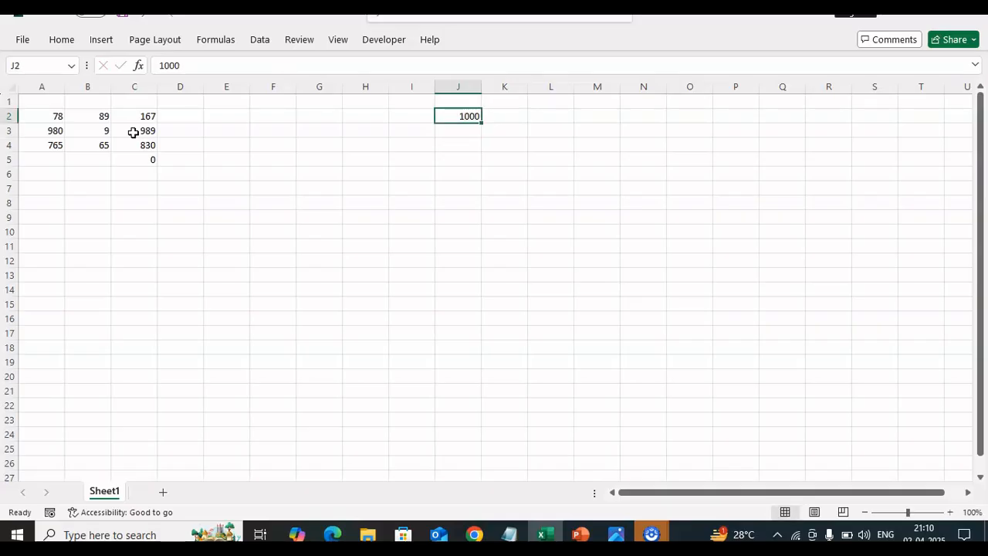
Enter the values 100, 200 and 400 in cells E2 to E4.
{"action": "key", "text": "Left"}
{"action": "key", "text": "Left"}
{"action": "key", "text": "Left"}
{"action": "key", "text": "Left"}
{"action": "key", "text": "Left"}
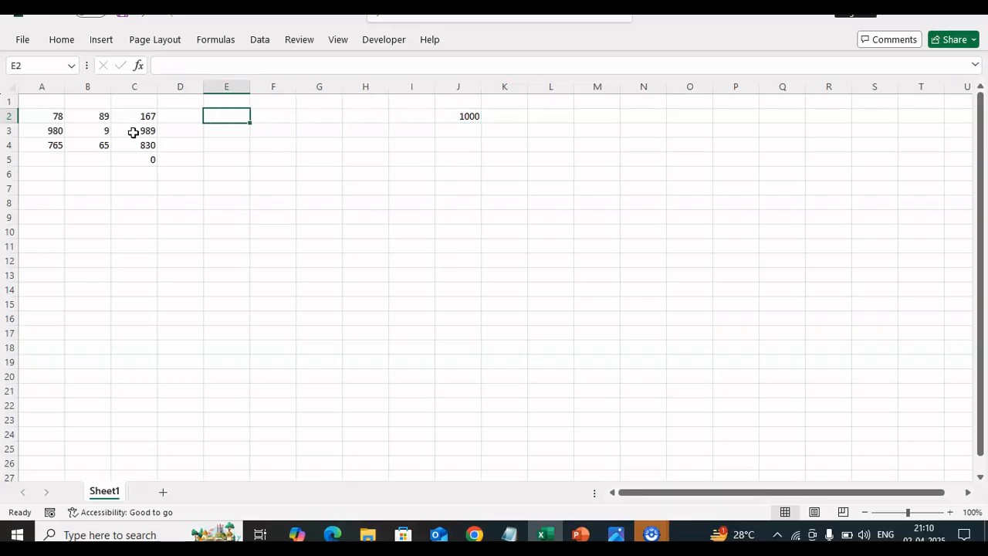
{"action": "type", "text": "100"}
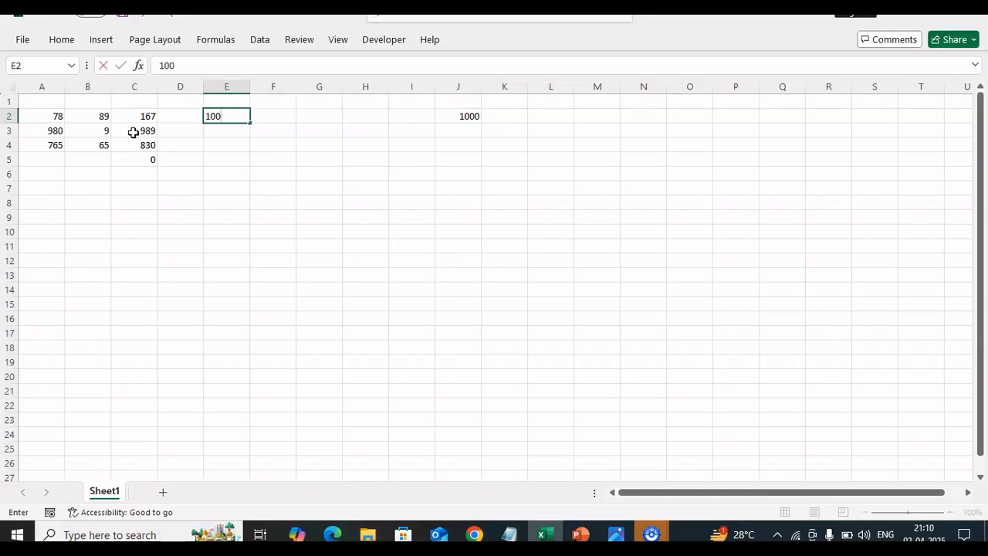
{"action": "key", "text": "Return"}
{"action": "type", "text": "200"}
{"action": "key", "text": "Return"}
{"action": "type", "text": "400"}
{"action": "key", "text": "Return"}
Review the values in E2 to E4 and their position relative to the constant in J2.
{"action": "key", "text": "Up"}
{"action": "key", "text": "Up"}
{"action": "key", "text": "Up"}
{"action": "key", "text": "Down"}
{"action": "key", "text": "Down"}
{"action": "key", "text": "Down"}
{"action": "key", "text": "Down"}
{"action": "key", "text": "Down"}
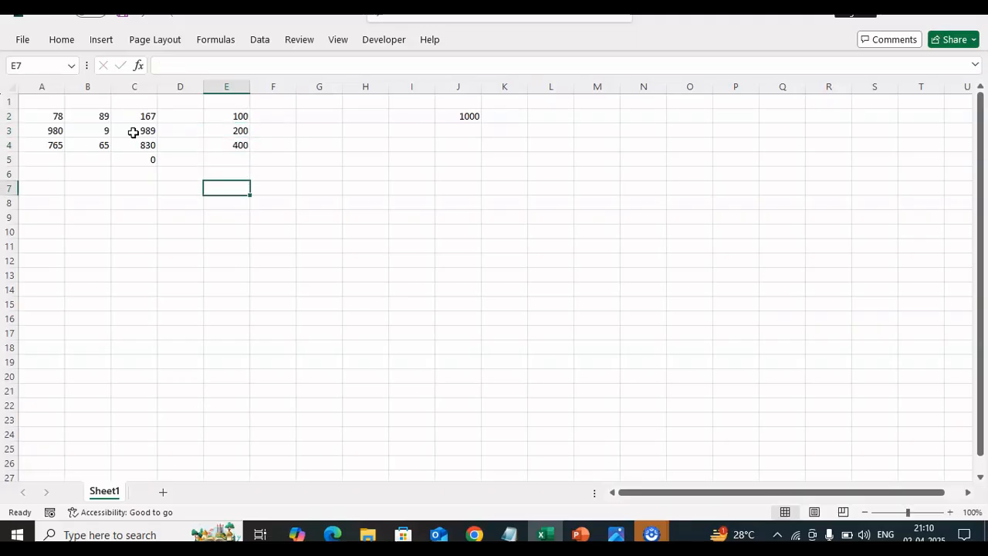
{"action": "key", "text": "Up"}
{"action": "key", "text": "Up"}
{"action": "key", "text": "Up"}
{"action": "key", "text": "Up"}
{"action": "key", "text": "Up"}
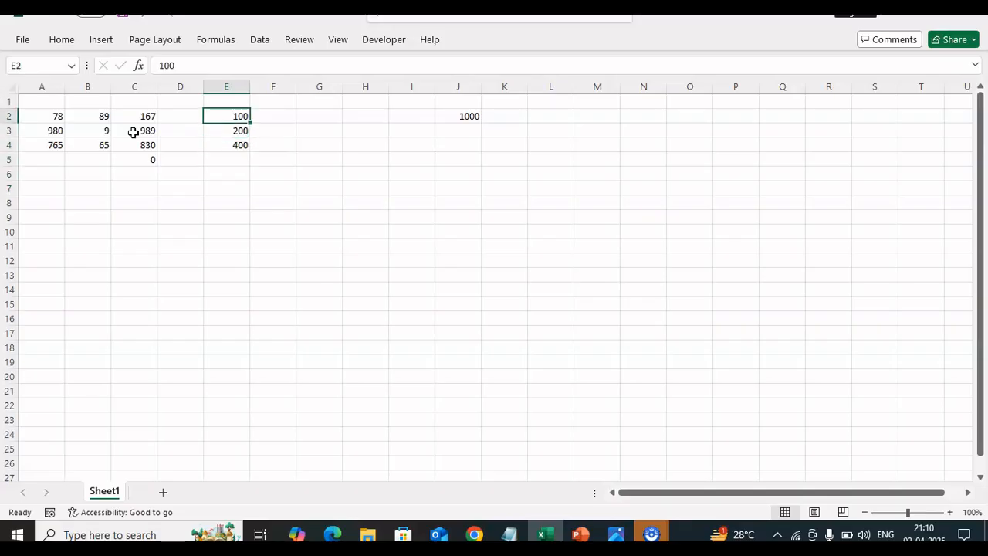
{"action": "key", "text": "Right"}
{"action": "key", "text": "Right"}
{"action": "key", "text": "Right"}
{"action": "key", "text": "Right"}
{"action": "key", "text": "Right"}
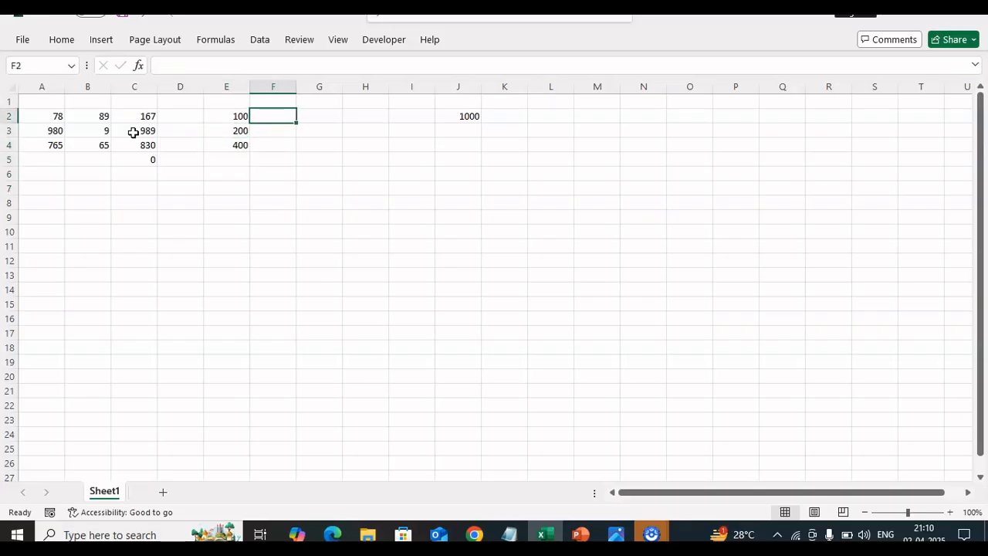
{"action": "key", "text": "Left"}
{"action": "key", "text": "Left"}
{"action": "key", "text": "Left"}
{"action": "key", "text": "Left"}
{"action": "key", "text": "Left"}
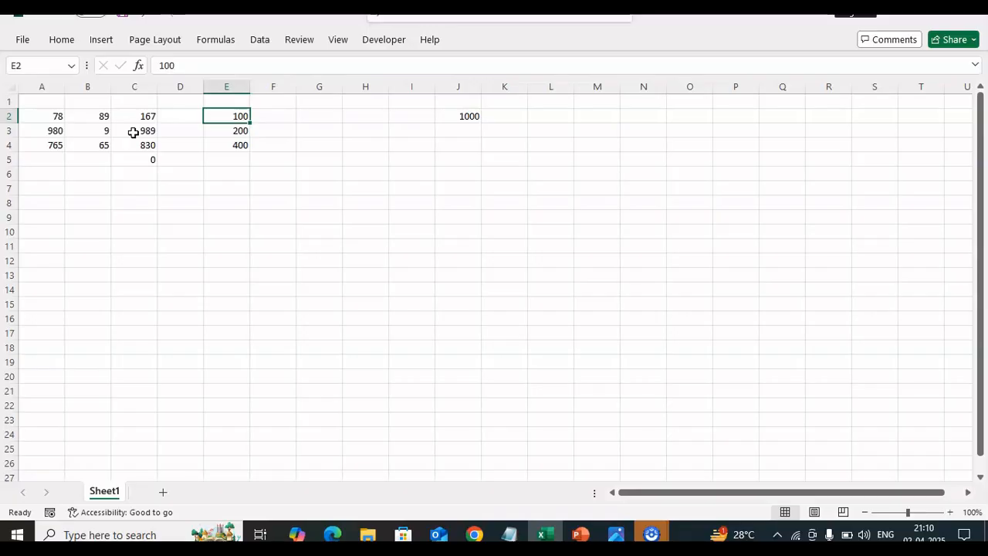
{"action": "key", "text": "Down"}
{"action": "key", "text": "Down"}
{"action": "key", "text": "Up"}
{"action": "key", "text": "Up"}
Enter the formula =E2*J2 in cell F2 to multiply the first value by the constant.
{"action": "key", "text": "Right"}
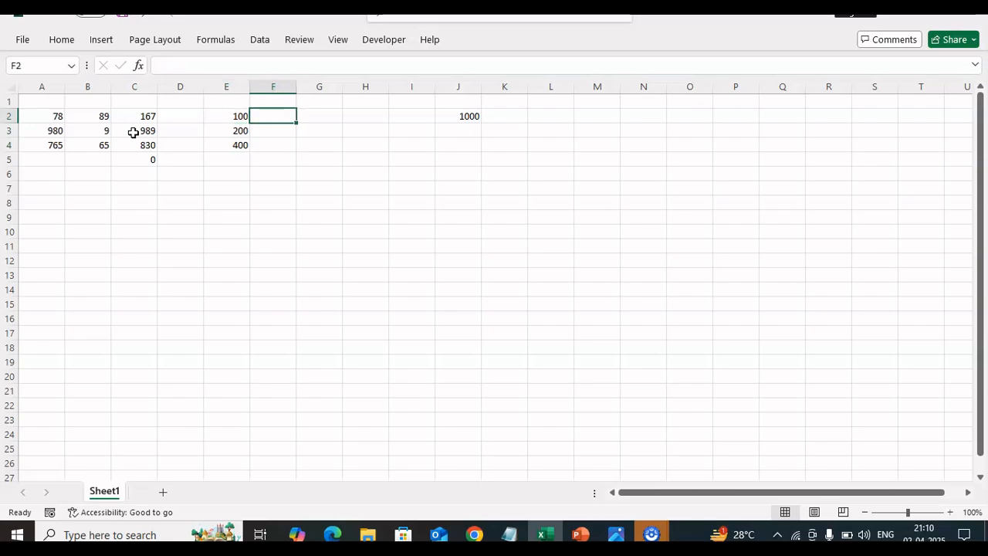
{"action": "type", "text": "="}
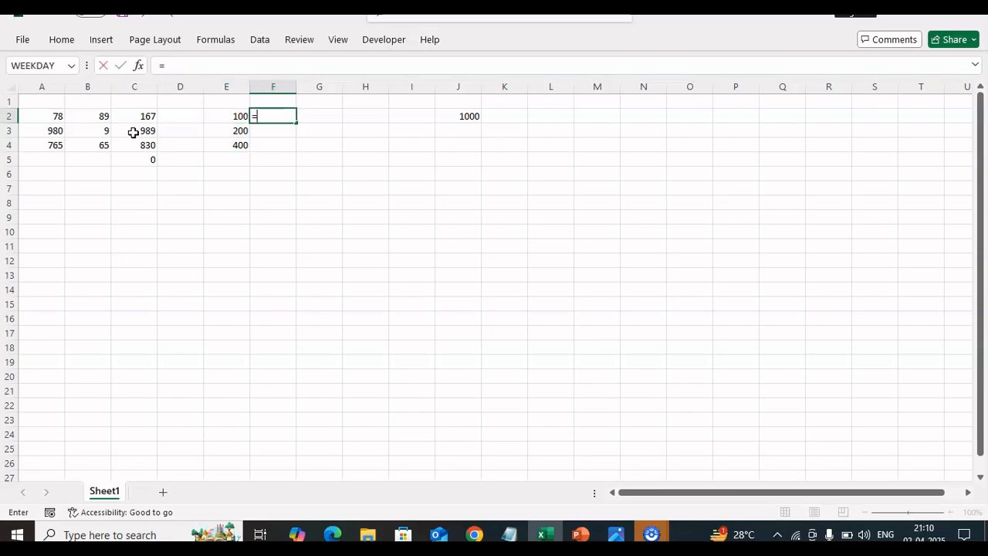
{"action": "left_click", "coordinate": [220, 116]}
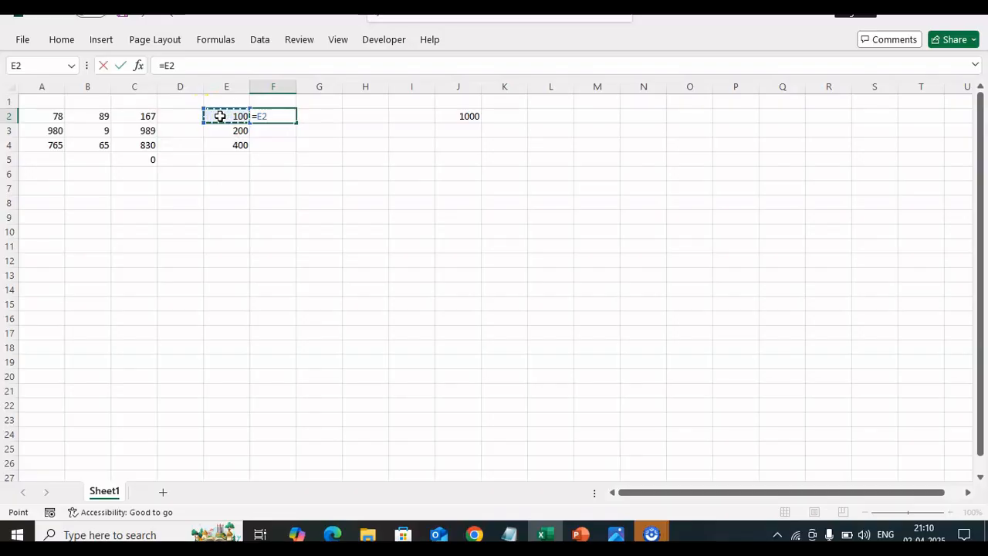
{"action": "type", "text": "*"}
{"action": "left_click", "coordinate": [459, 117]}
{"action": "key", "text": "Return"}
{"action": "key", "text": "Up"}
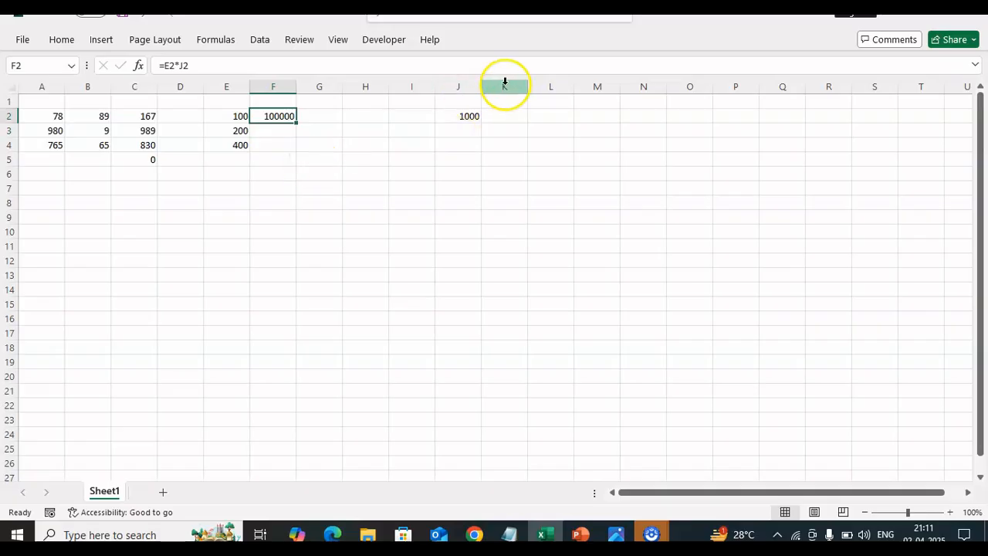
Inspect the constant stored in J2 that the F2 formula references.
{"action": "left_click", "coordinate": [474, 117]}
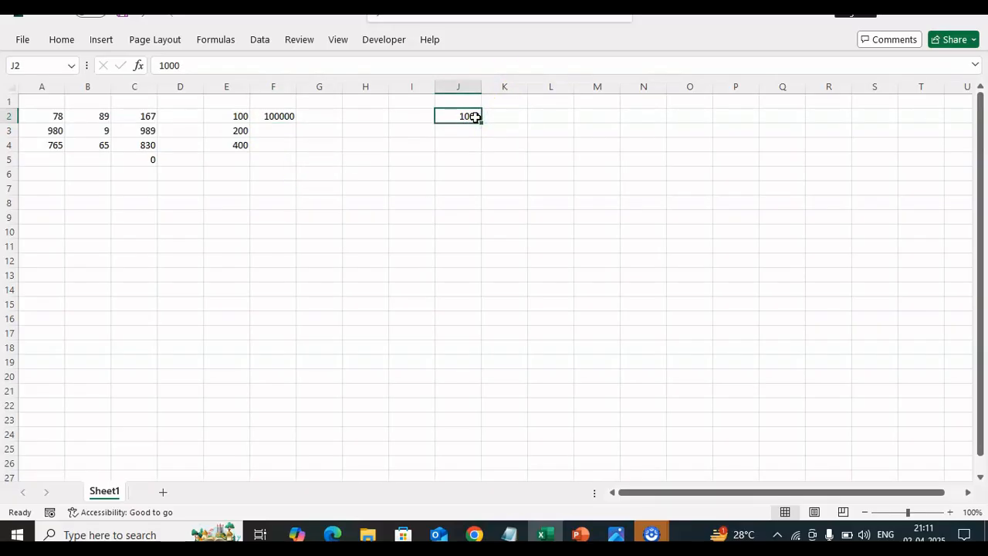
{"action": "double_click", "coordinate": [475, 117]}
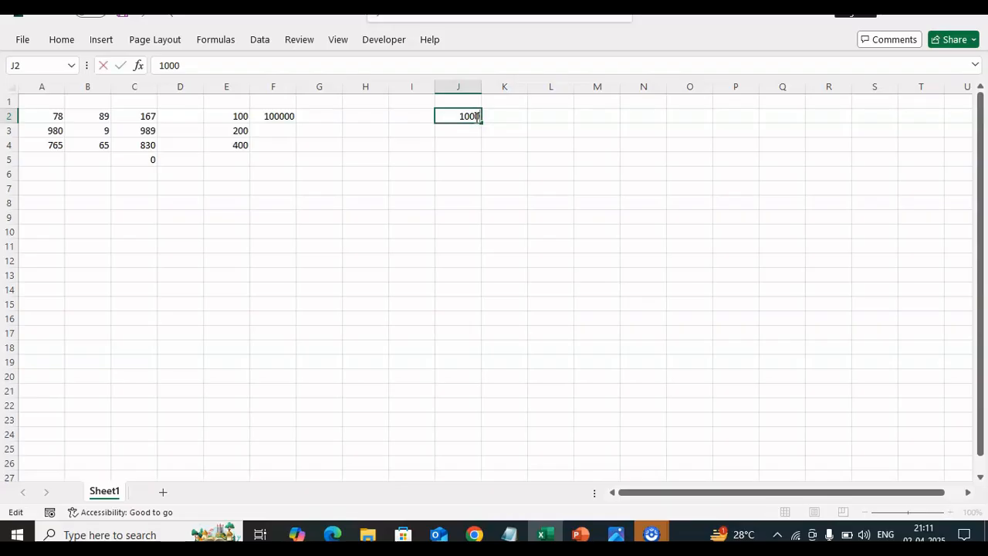
{"action": "key", "text": "Return"}
{"action": "key", "text": "Up"}
Change the formula in F2 to =E2*$J$2 so that the reference to the constant is absolute.
{"action": "key", "text": "Left"}
{"action": "key", "text": "Left"}
{"action": "key", "text": "Left"}
{"action": "key", "text": "Left"}
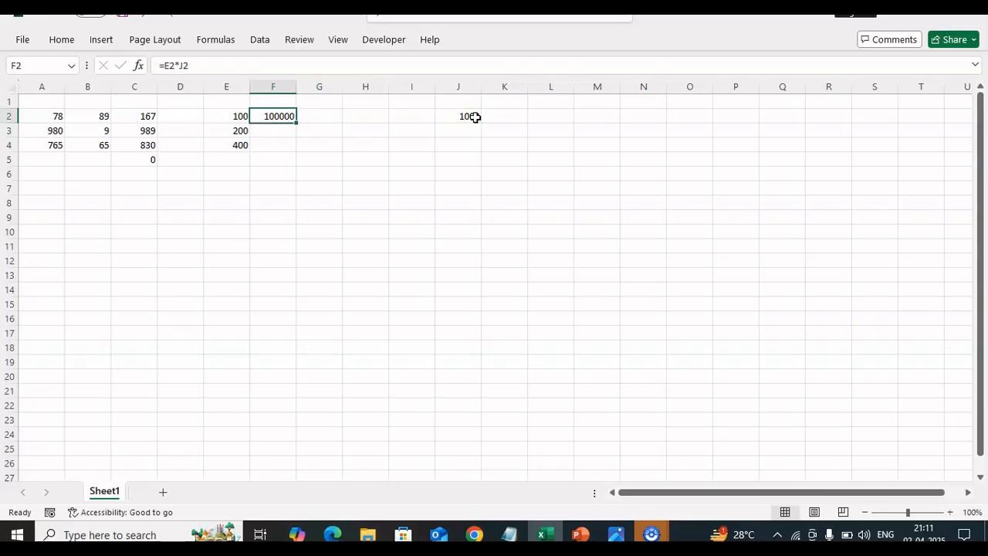
{"action": "key", "text": "F2"}
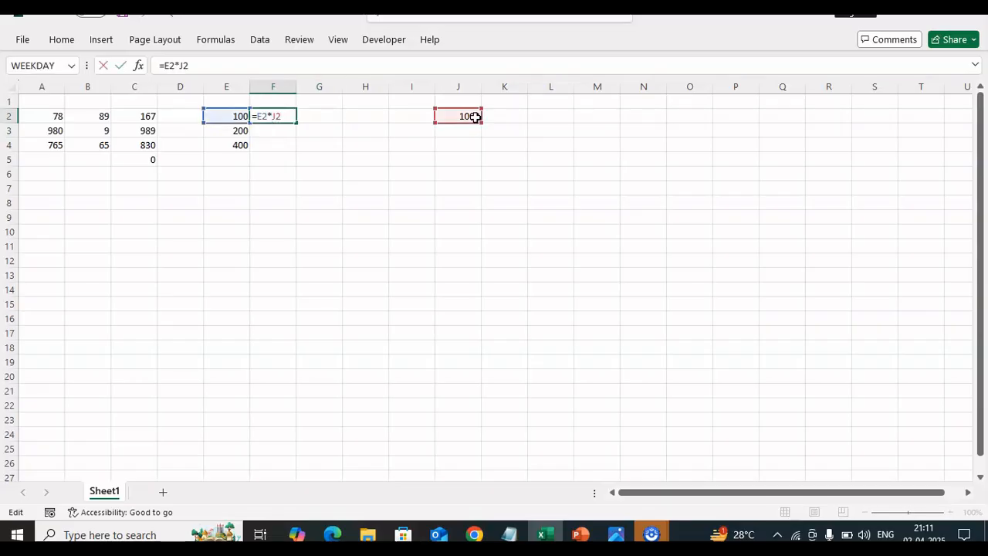
{"action": "type", "text": "$"}
{"action": "key", "text": "Right"}
{"action": "type", "text": "$"}
{"action": "key", "text": "ctrl+Return"}
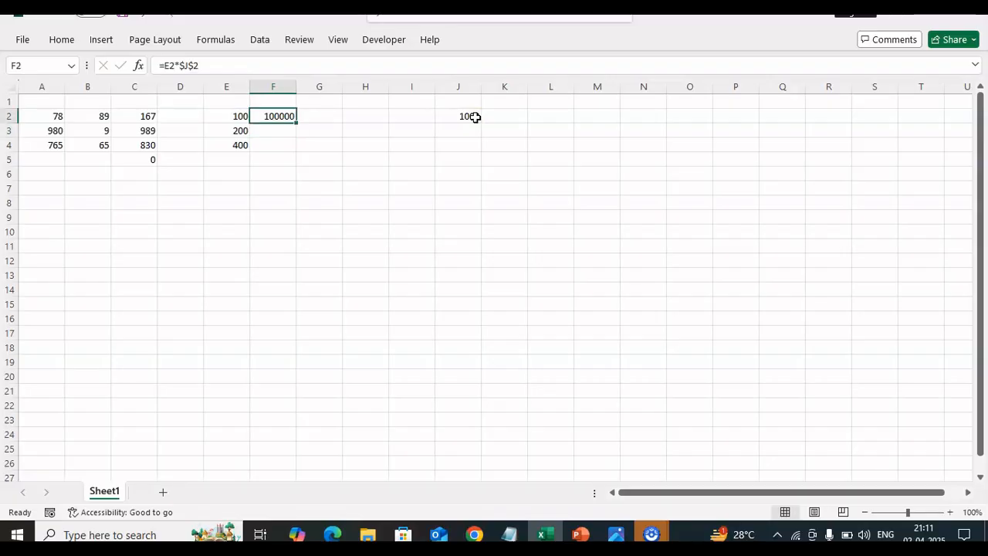
Fill the F2 formula down through F4 and select the copy in F3.
{"action": "left_click_drag", "start_coordinate": [296, 122], "coordinate": [296, 147]}
{"action": "left_click", "coordinate": [279, 132]}
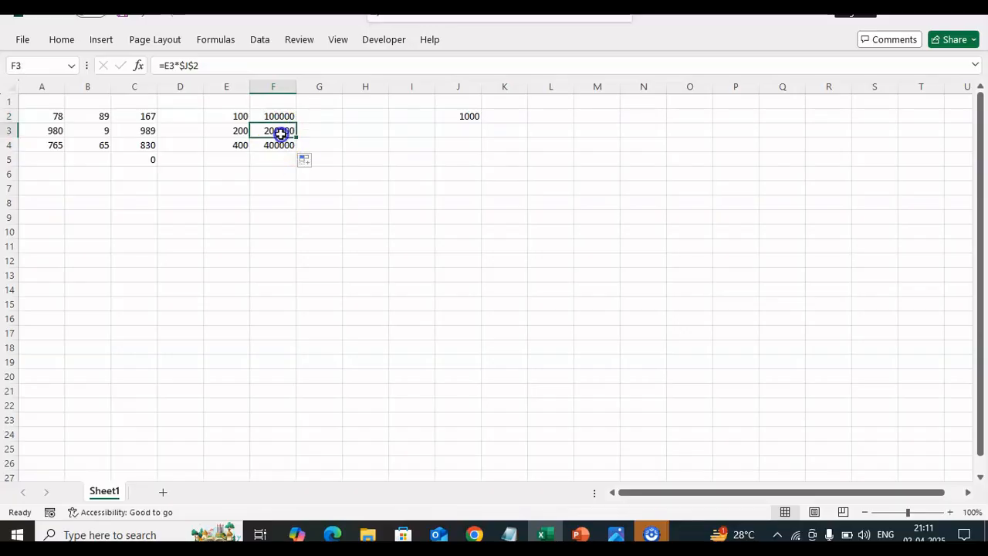
Compare the formulas in F2 to F4, checking how the column E reference and the $J$2 reference behave in each row.
{"action": "key", "text": "Up"}
{"action": "key", "text": "Down"}
{"action": "key", "text": "Down"}
{"action": "key", "text": "Up"}
{"action": "key", "text": "Up"}
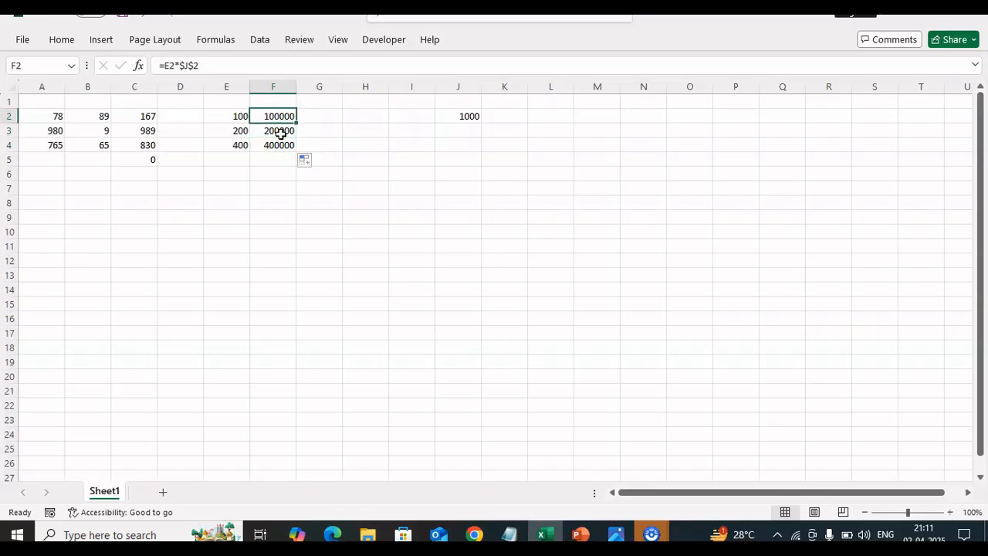
{"action": "key", "text": "Down"}
{"action": "key", "text": "Down"}
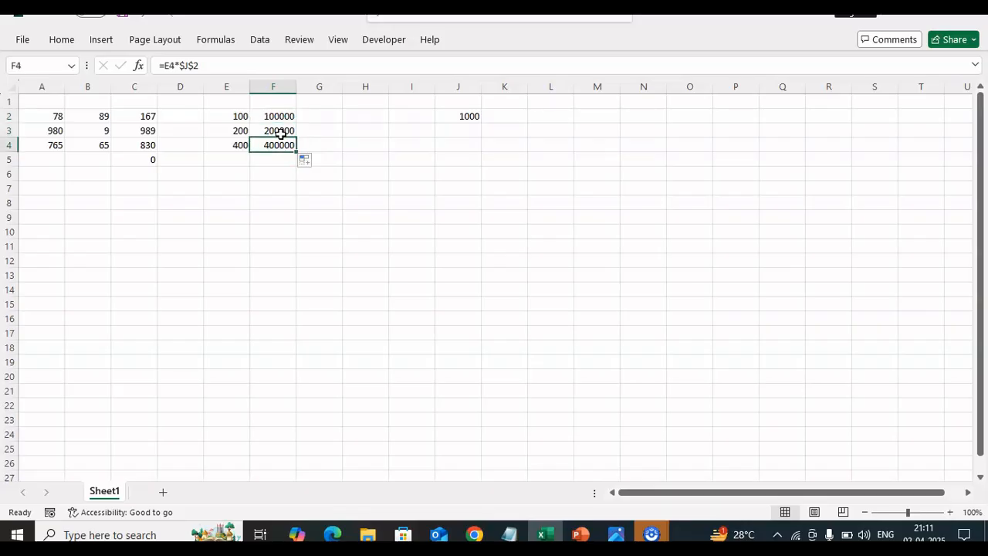
{"action": "key", "text": "Up"}
{"action": "key", "text": "Up"}
{"action": "key", "text": "Down"}
{"action": "key", "text": "Down"}
{"action": "key", "text": "Up"}
{"action": "key", "text": "Up"}
{"action": "key", "text": "Down"}
{"action": "key", "text": "Down"}
{"action": "key", "text": "Up"}
{"action": "key", "text": "Up"}
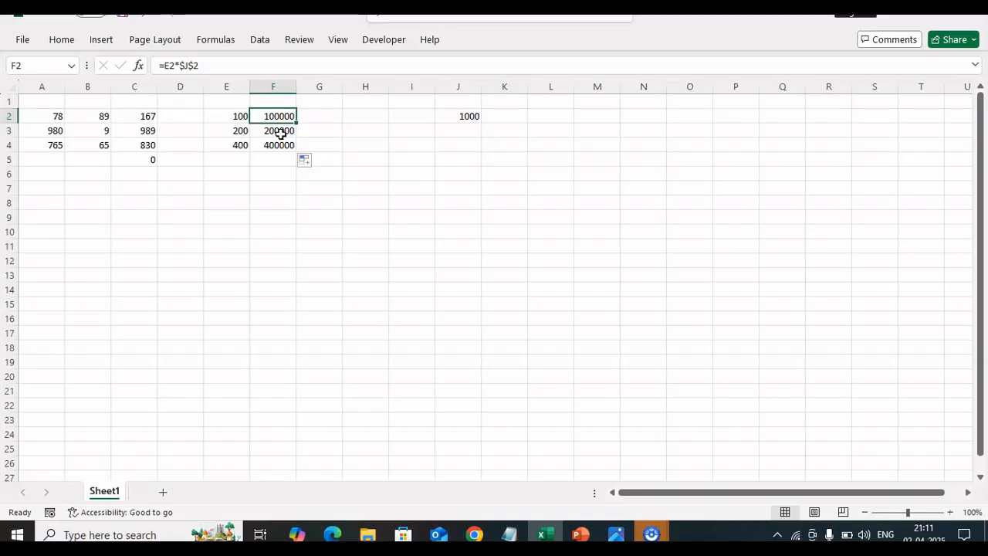
{"action": "key", "text": "Down"}
{"action": "key", "text": "Down"}
{"action": "key", "text": "Down"}
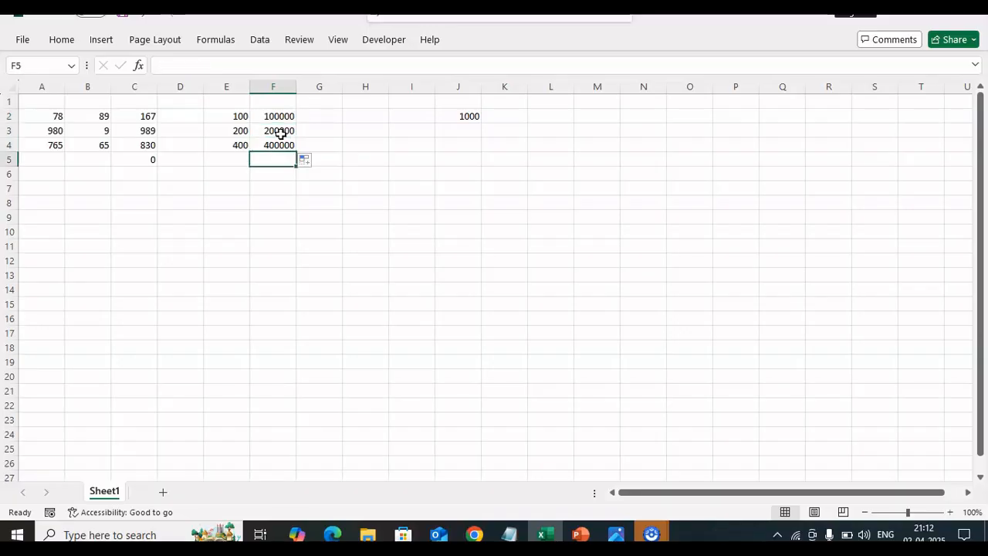